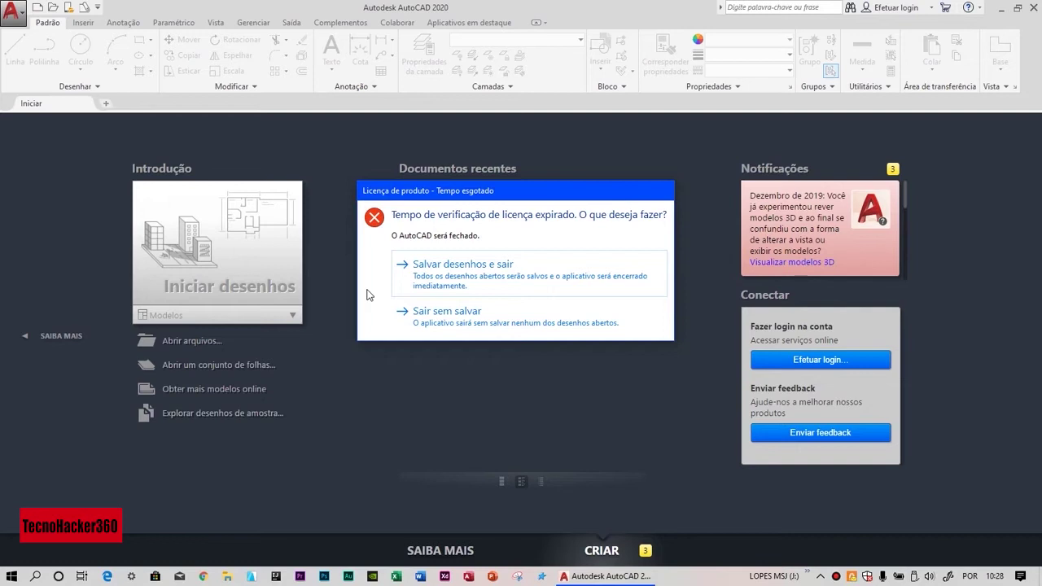
Step: Exit AutoCAD without saving from the licence time-out dialog and open the Windows Services console (Serviços)
left_click(499, 321)
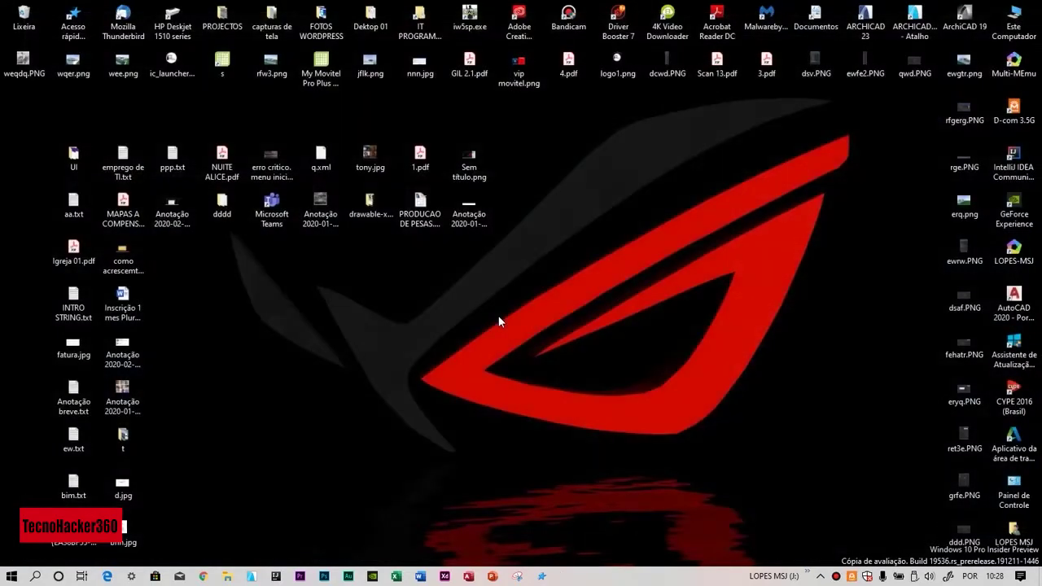
key("super")
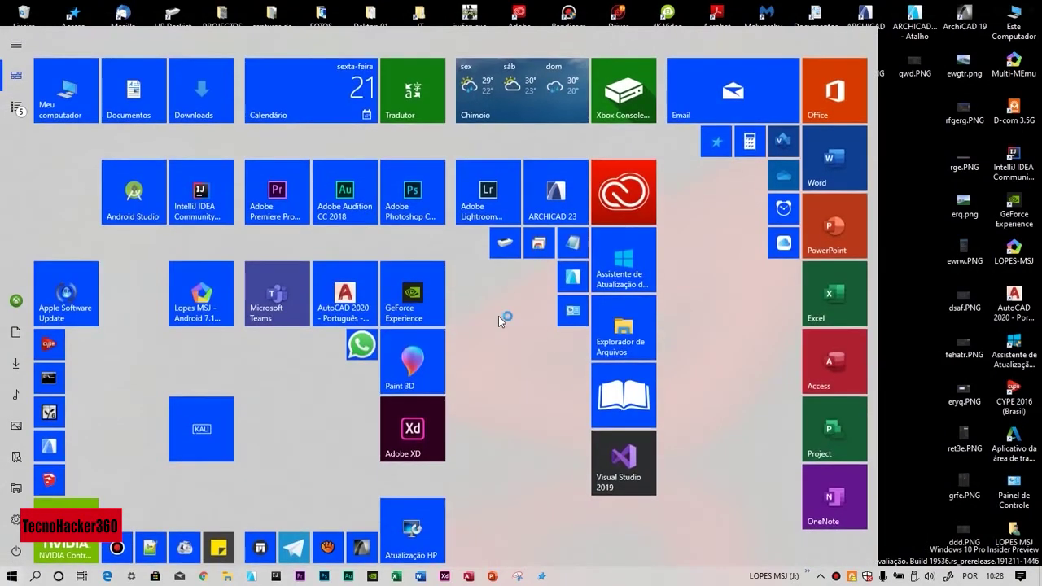
type("servi")
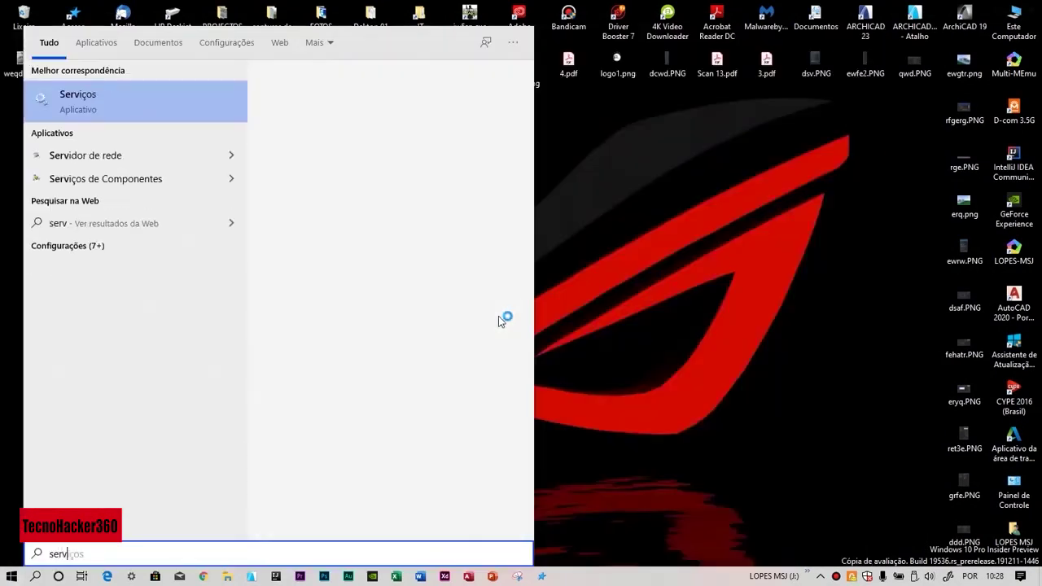
key("Return")
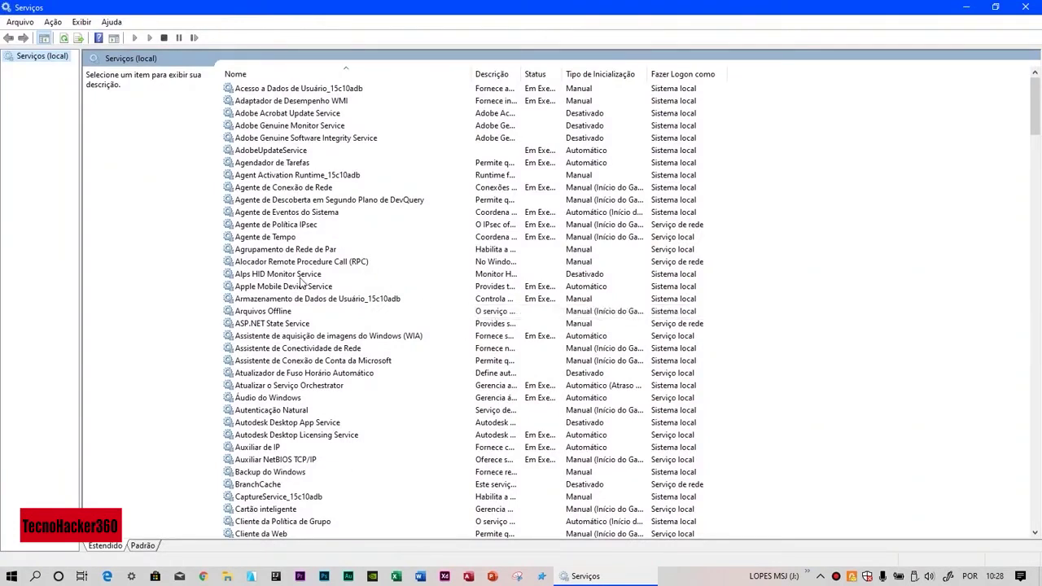
Step: Set the startup type of the Autodesk Desktop Licensing Service to Automático and apply it
left_click(299, 423)
scroll(366, 345, "down", 3)
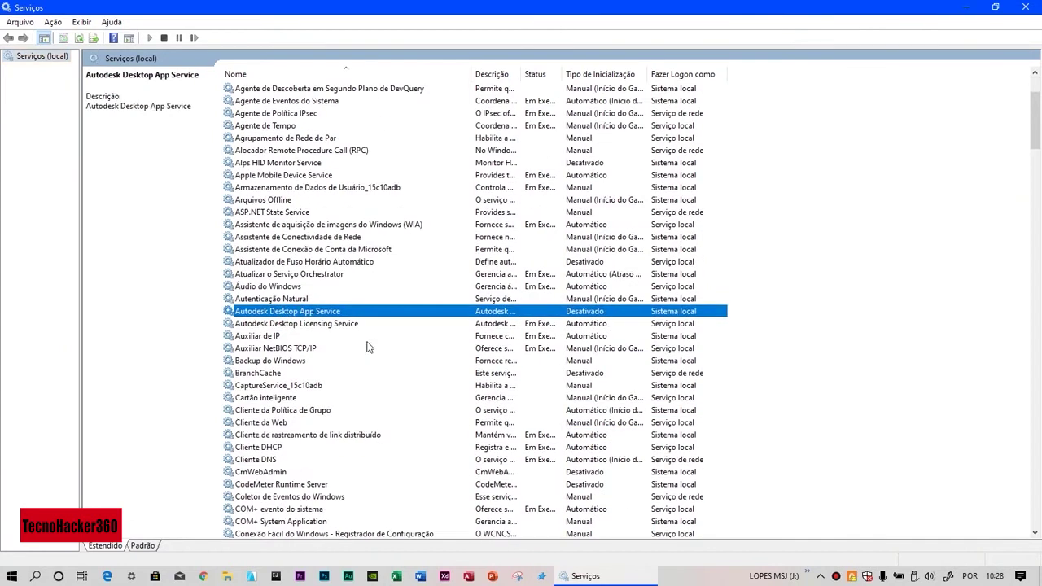
double_click(319, 326)
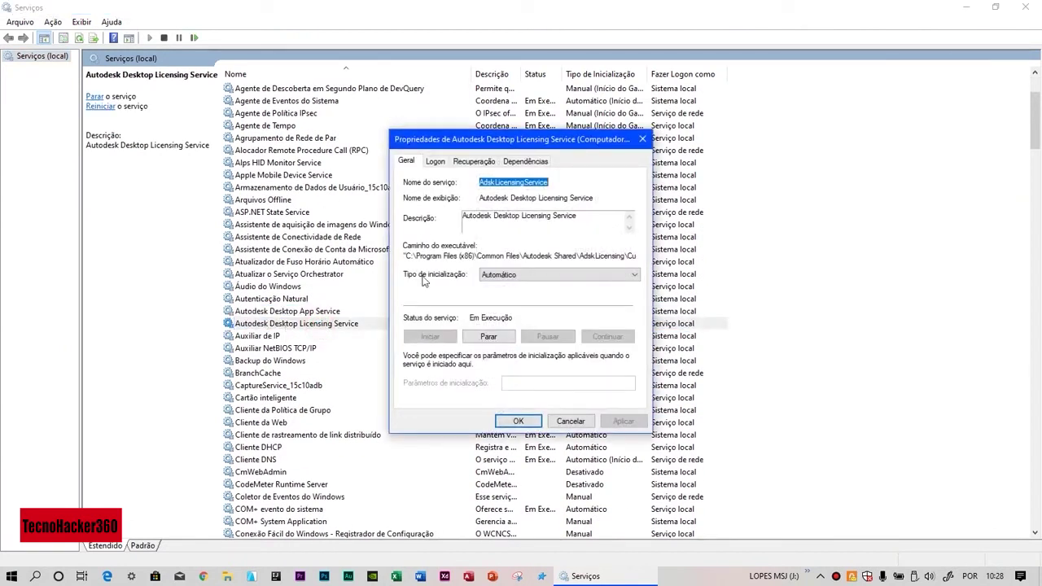
left_click(498, 276)
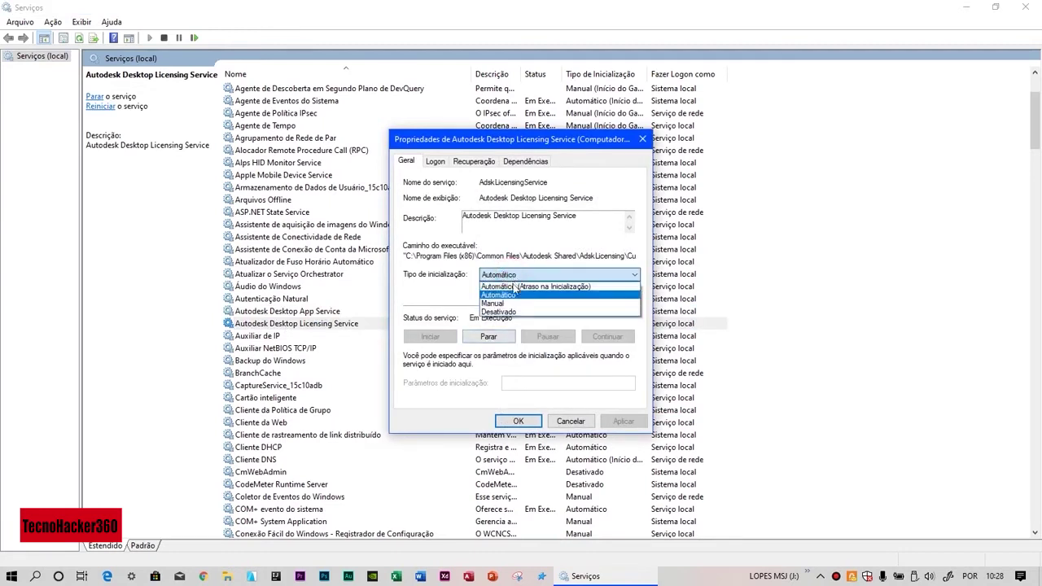
left_click(508, 295)
left_click(516, 421)
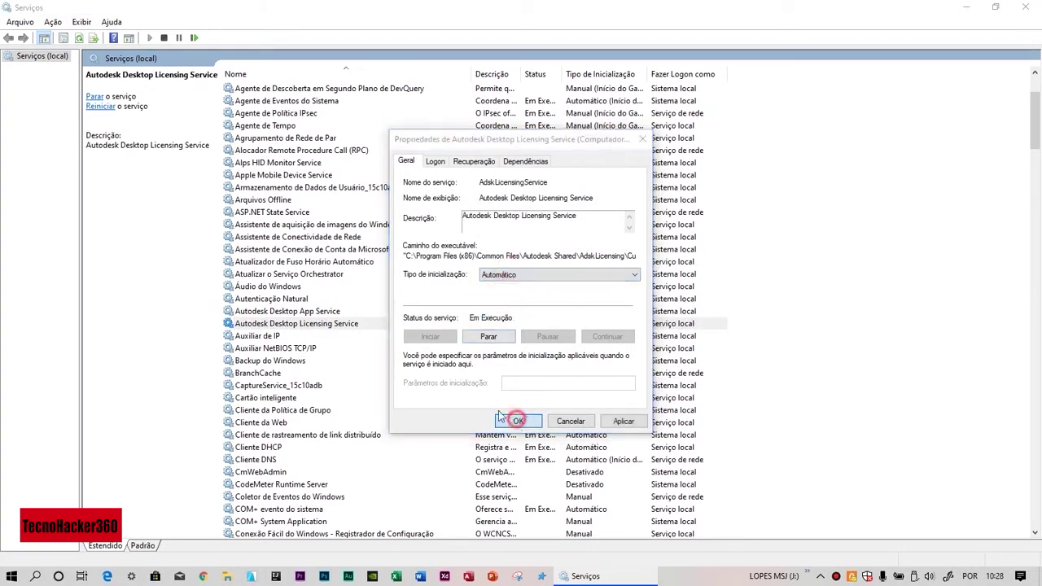
Step: Check in its properties whether the Autodesk Desktop Licensing Service is running, and close them
double_click(325, 326)
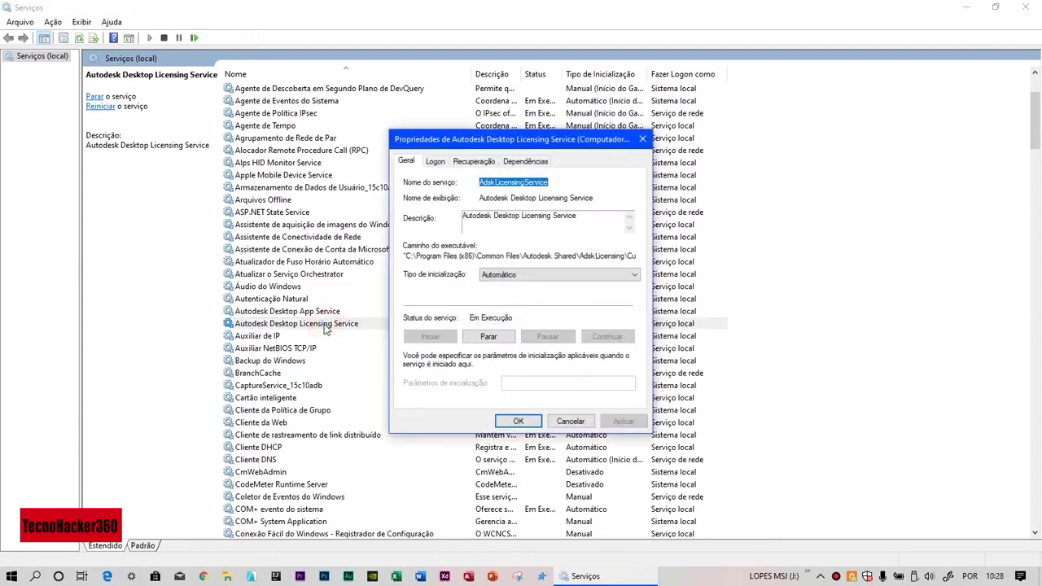
left_click(421, 337)
left_click(642, 140)
Step: Find the FlexNet Licensing Service in the services list and set its startup type to Automático
key("f")
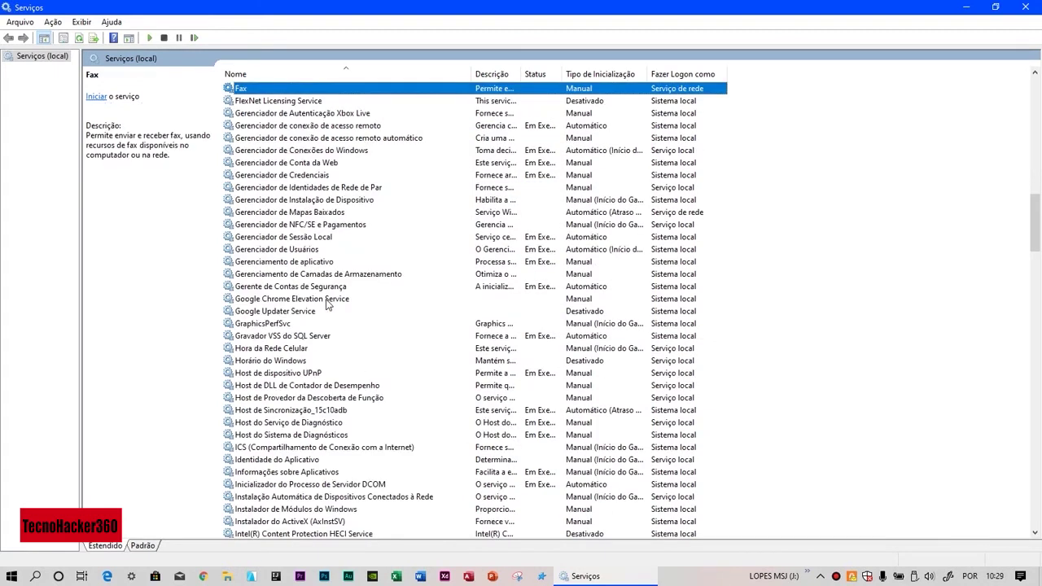
left_click(253, 103)
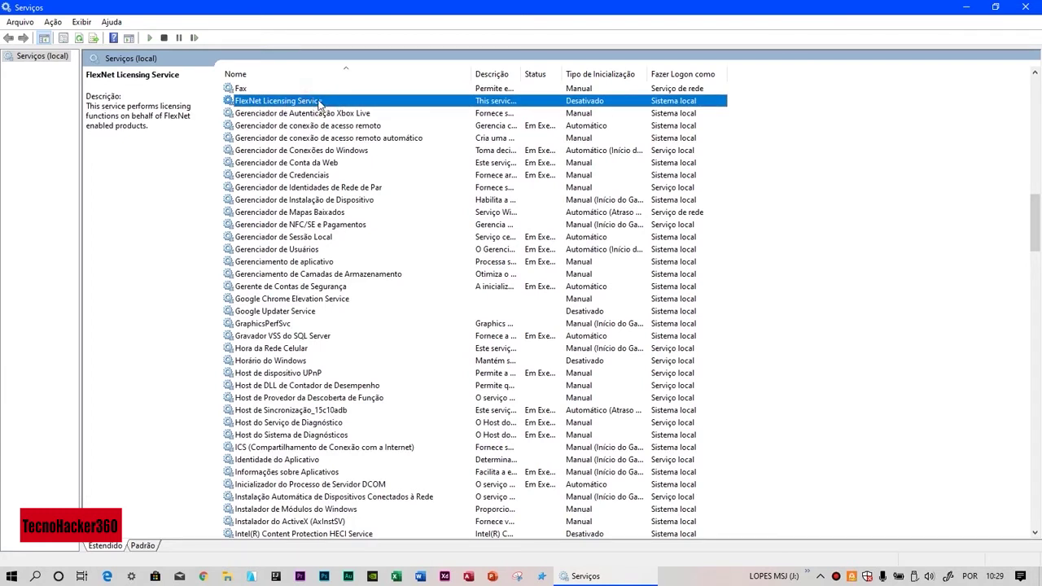
double_click(262, 105)
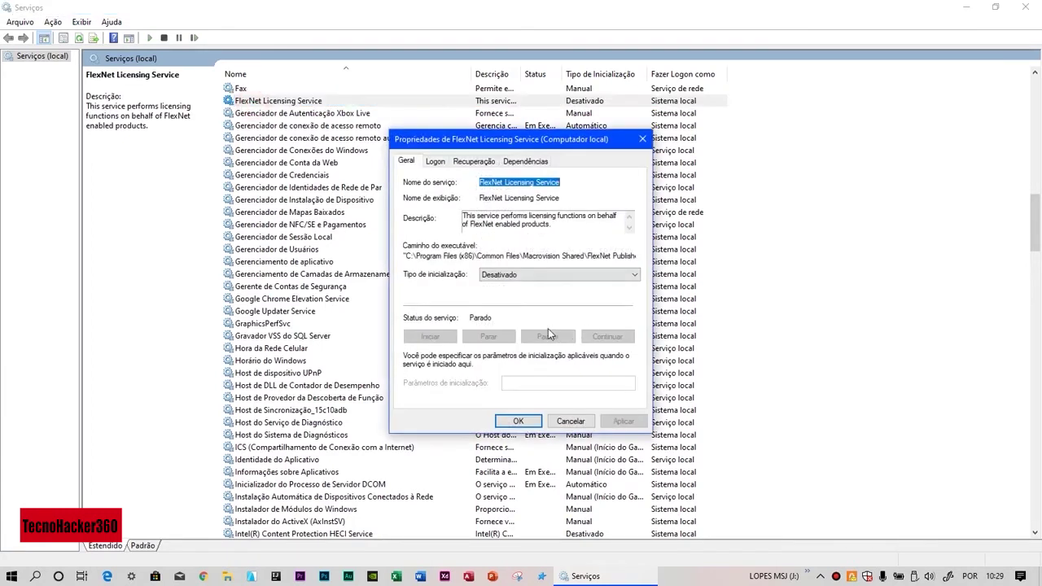
left_click(501, 277)
left_click(525, 296)
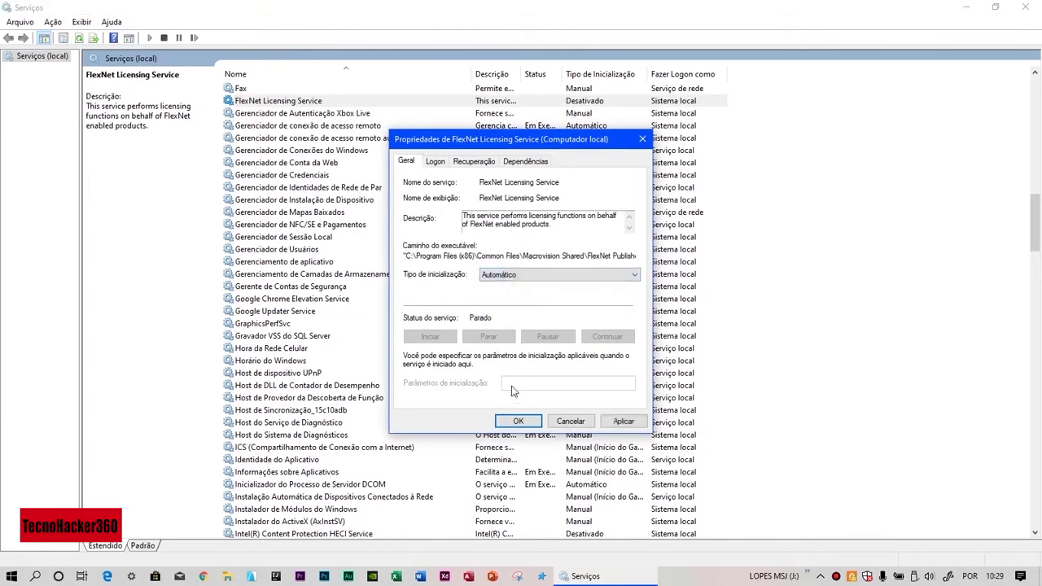
left_click(524, 421)
Step: Start the FlexNet Licensing Service from its properties and close the Services console
double_click(269, 101)
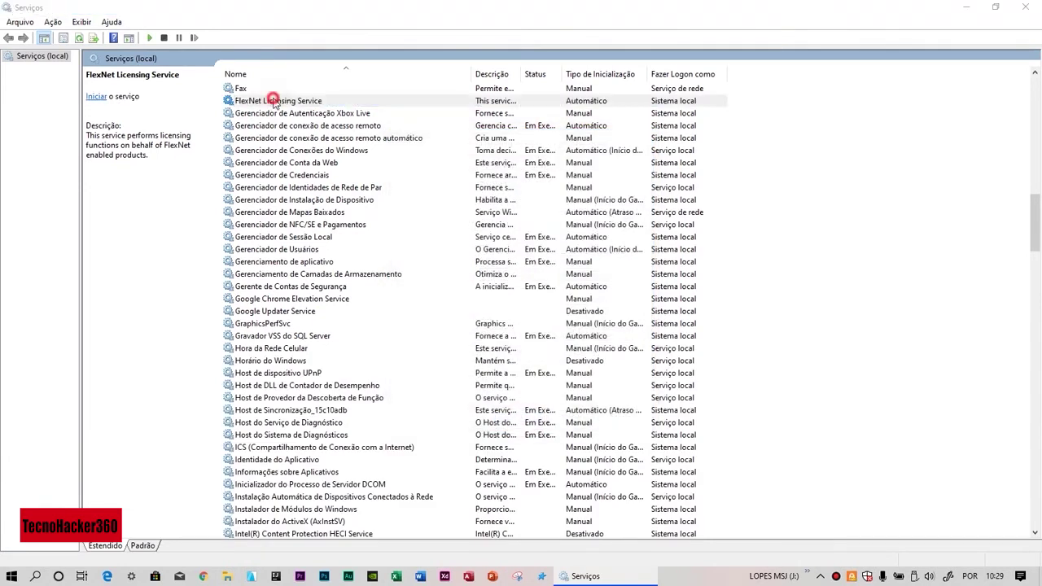
left_click(431, 337)
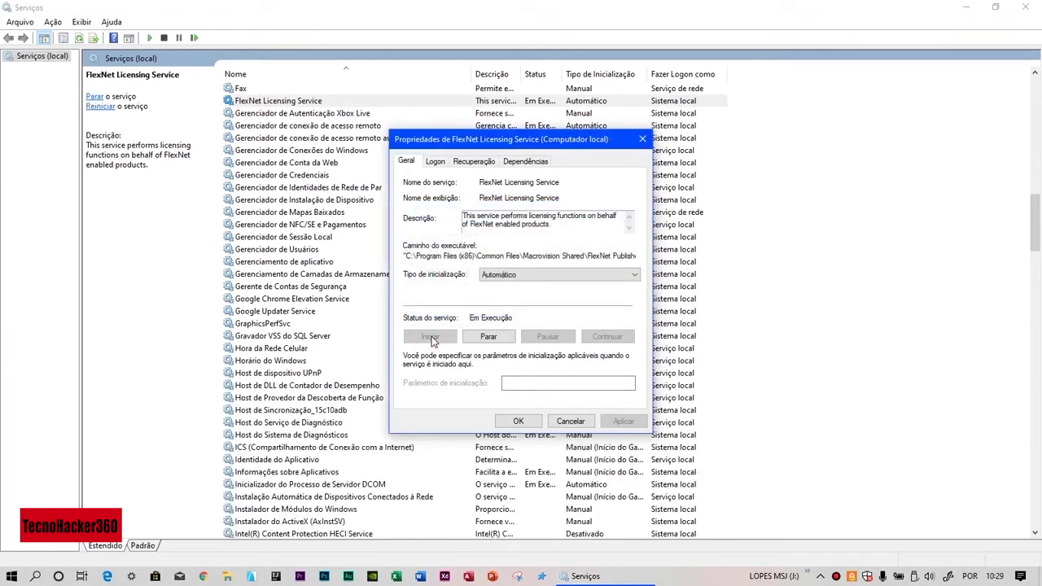
left_click(518, 421)
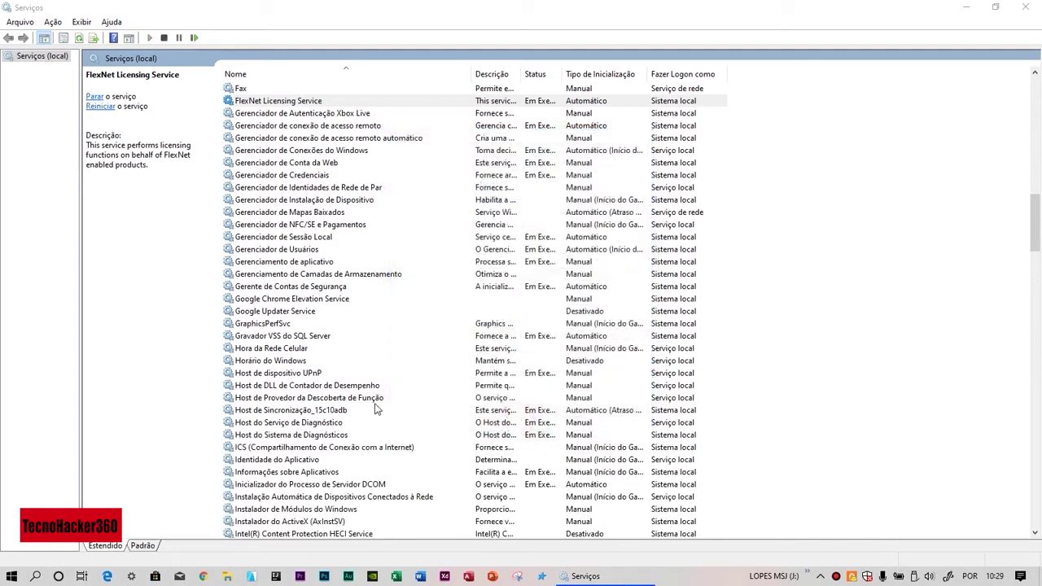
left_click(1025, 6)
Step: Launch AutoCAD 2020 again and create a new blank drawing
key("super")
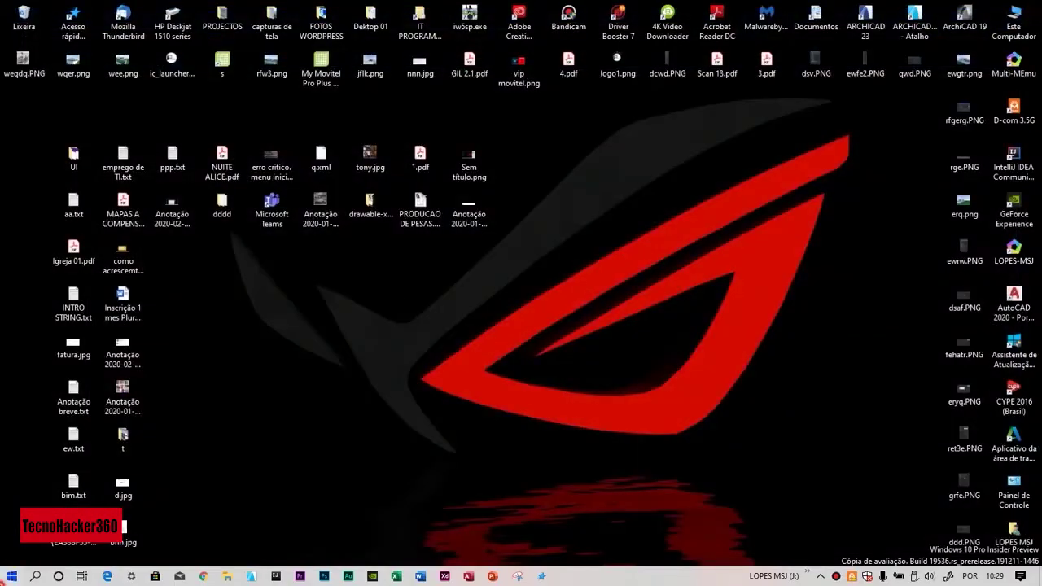
left_click(352, 290)
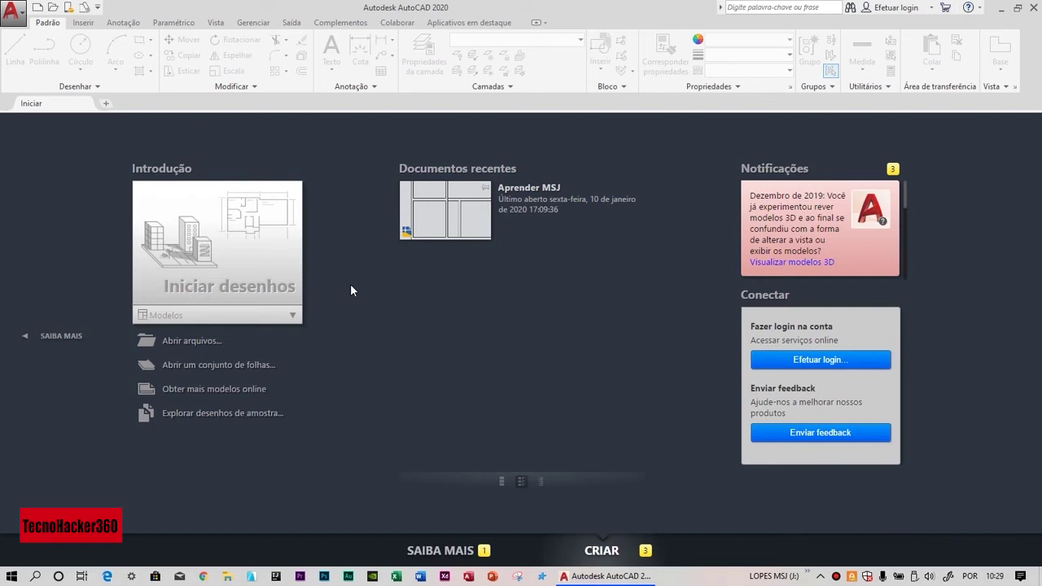
left_click(106, 104)
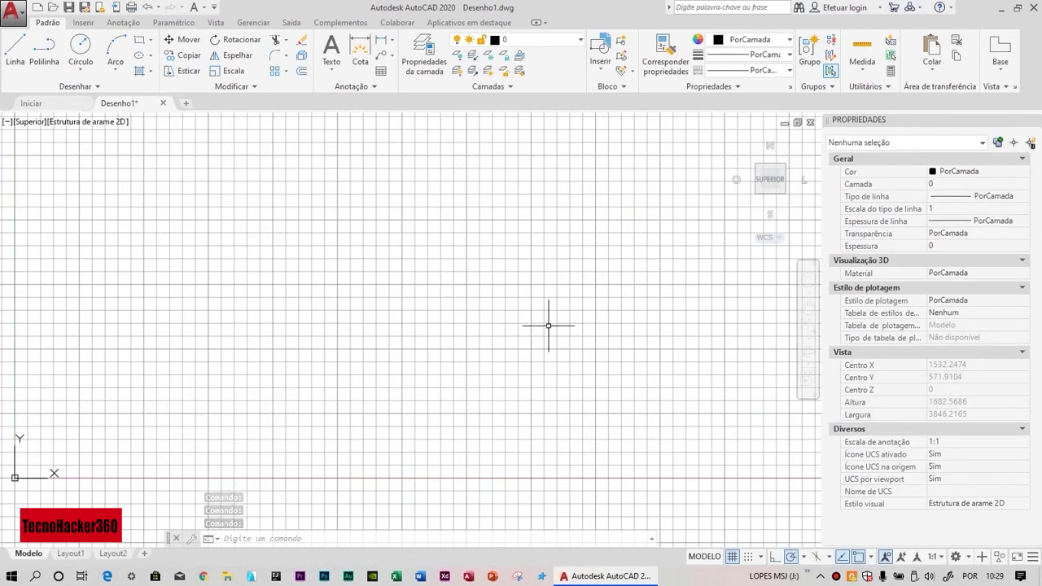
Step: Open Task Manager (Gerenciador de Tarefas), maximize it and display the list of startup programs (Inicializar)
right_click(697, 578)
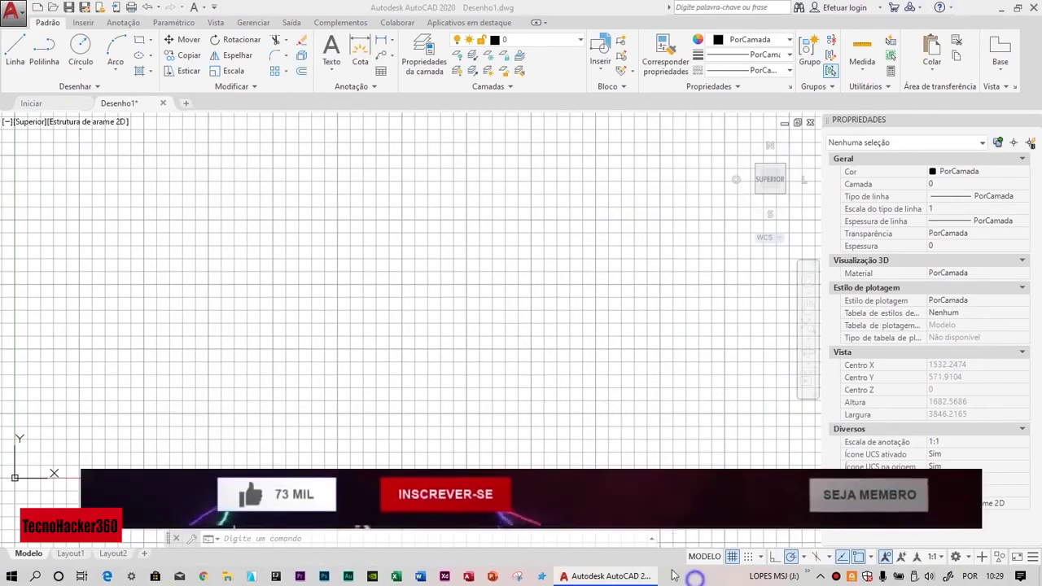
left_click(763, 516)
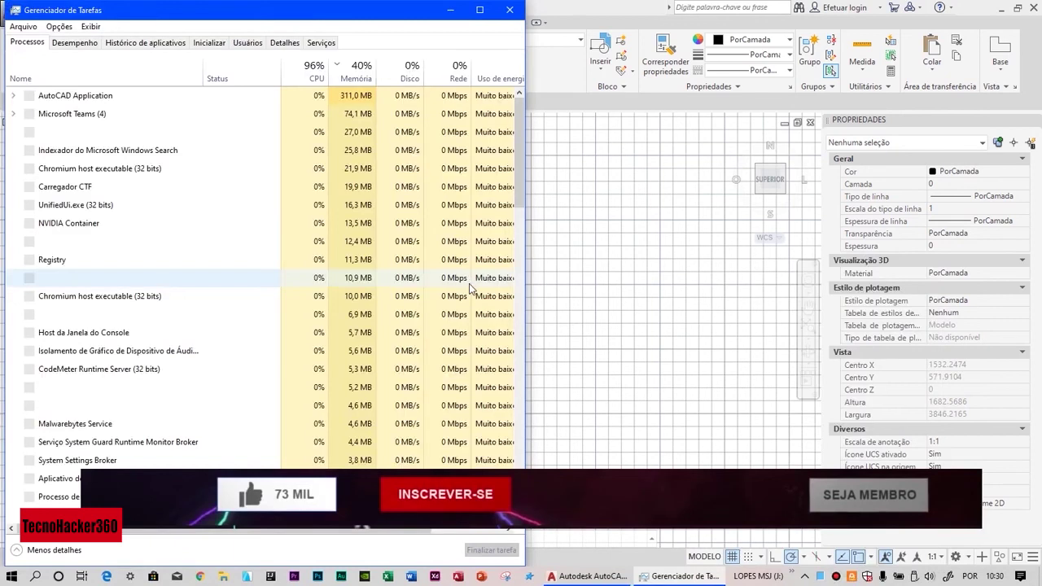
right_click(739, 577)
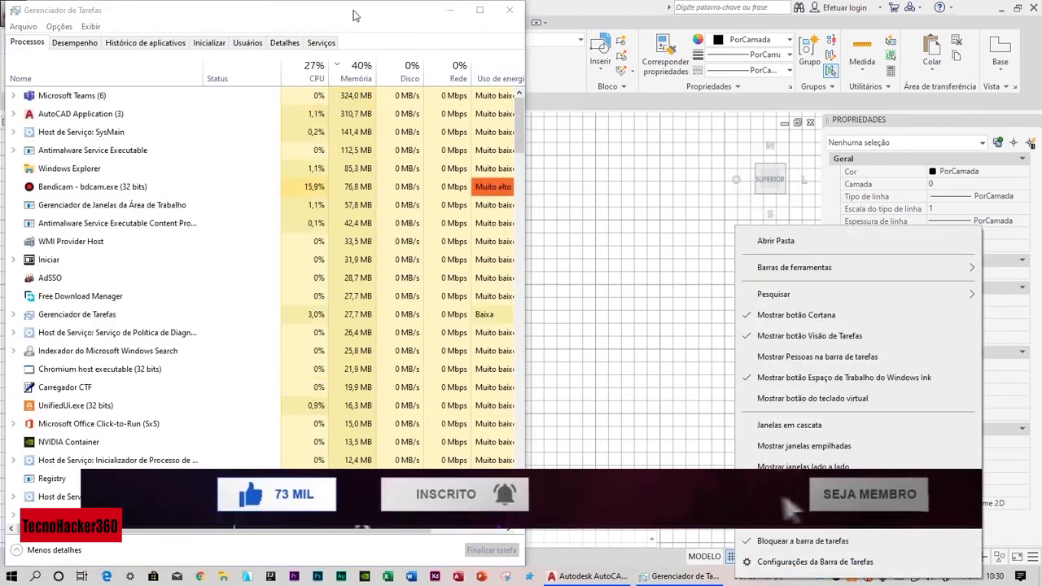
left_click(31, 503)
left_click(480, 10)
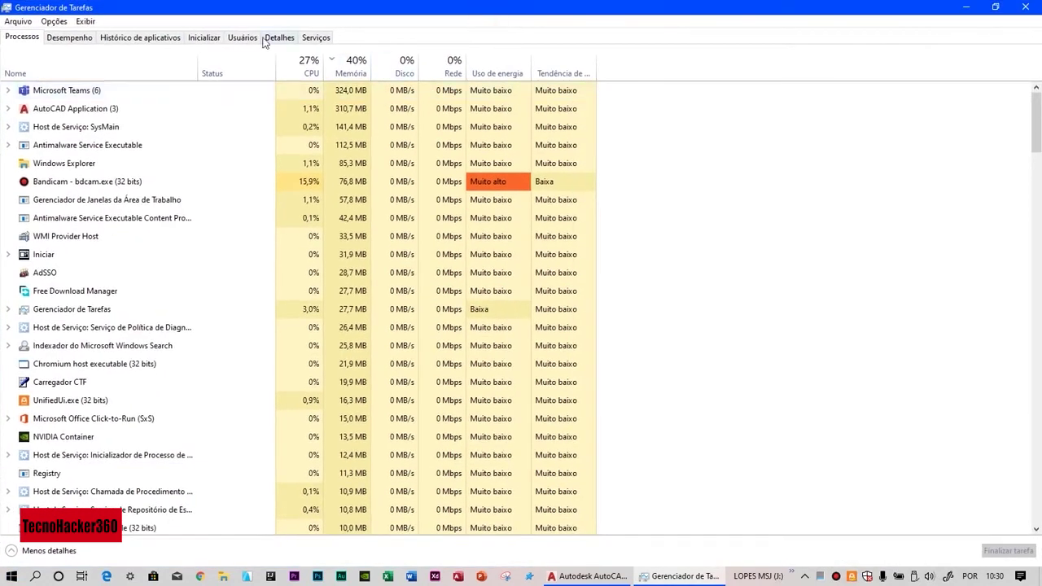
left_click(138, 41)
left_click(202, 39)
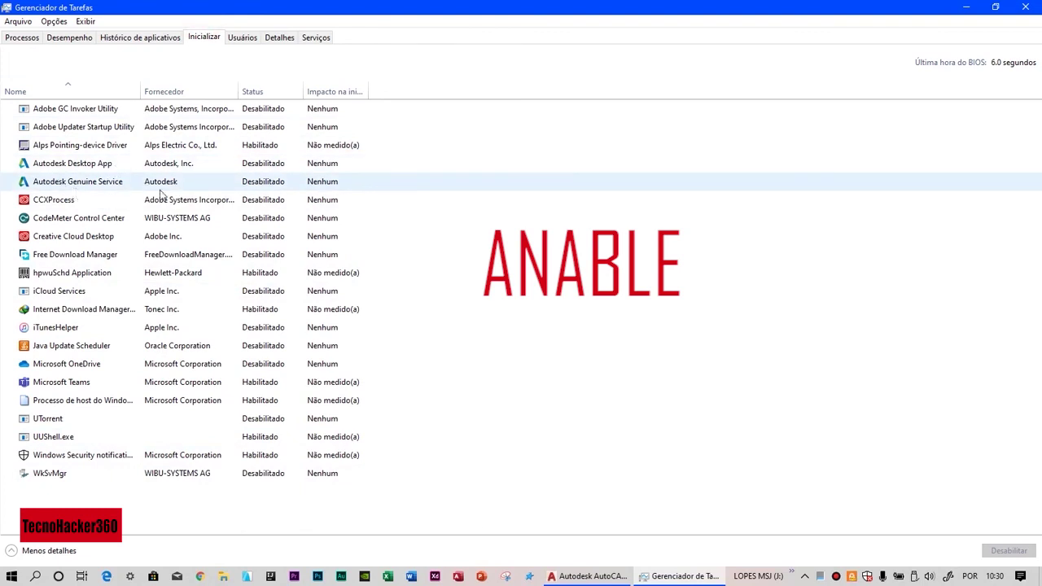
Step: Examine the startup status of the Autodesk Desktop App and Autodesk Genuine Service entries
left_click(55, 188)
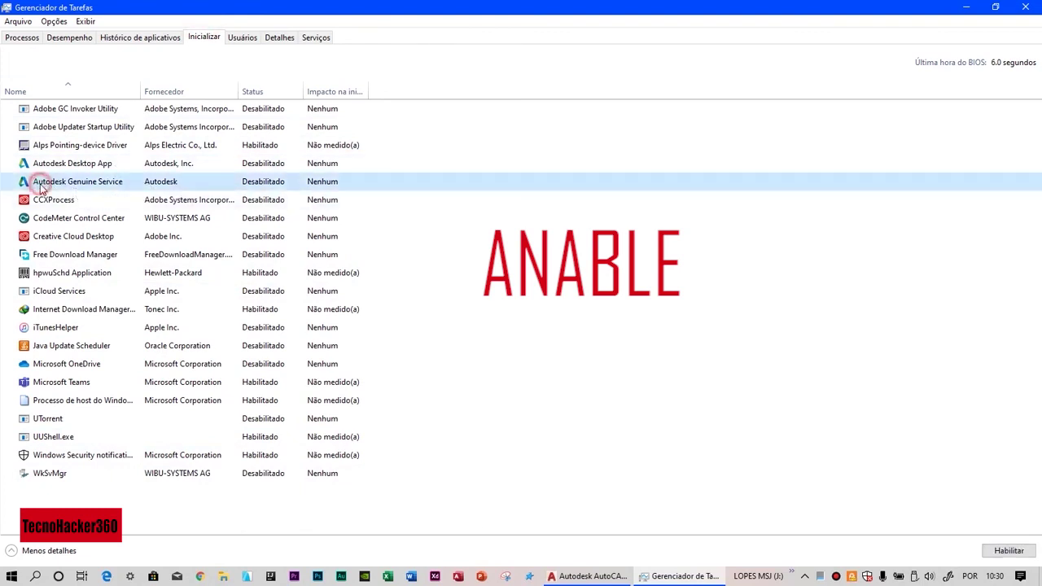
left_click(79, 166)
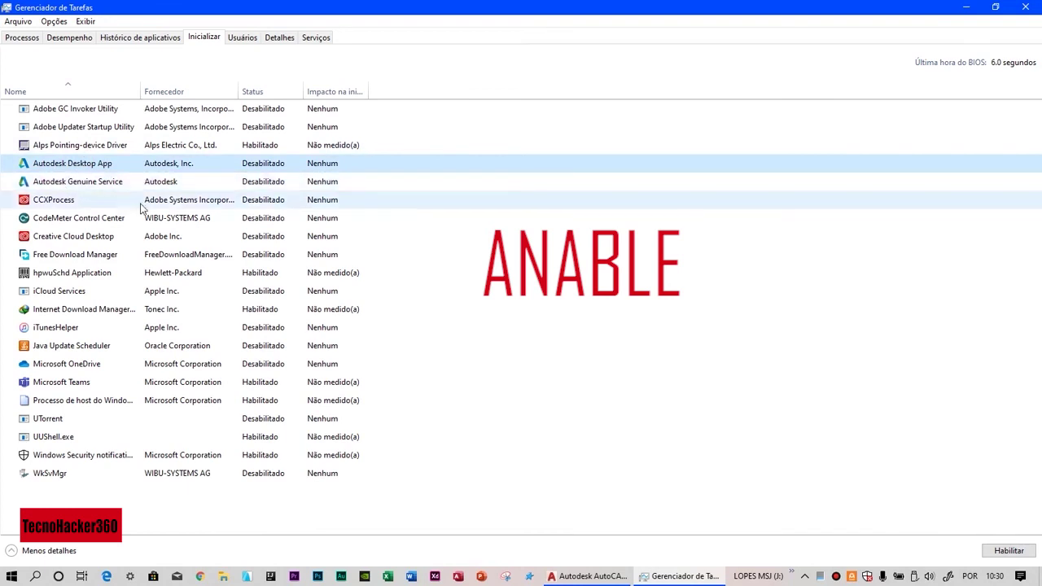
left_click(189, 184)
left_click(135, 164)
left_click(70, 180)
left_click(62, 167)
left_click(61, 180)
left_click(61, 167)
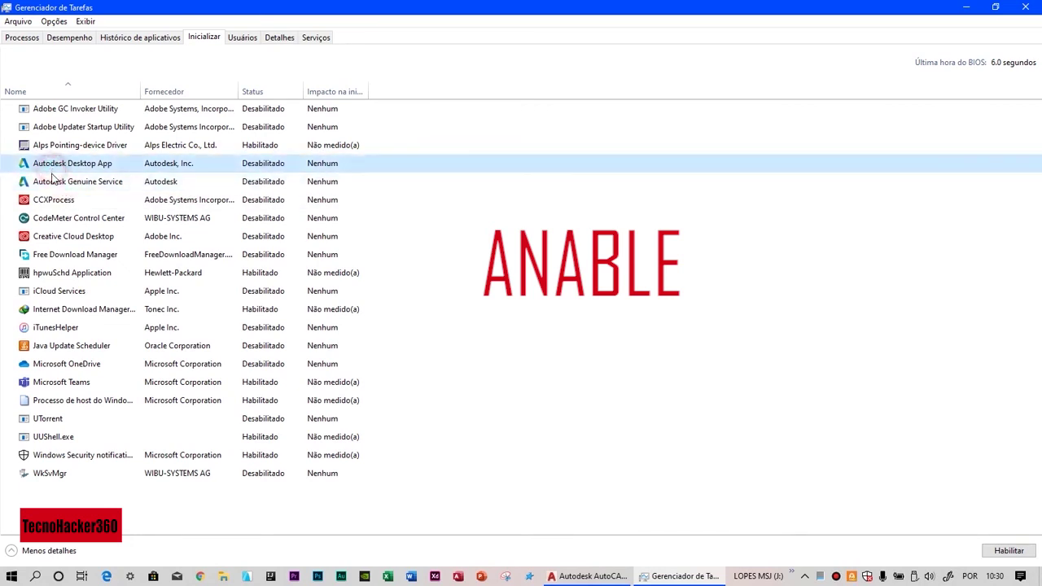
left_click(51, 181)
left_click(51, 167)
left_click(50, 180)
left_click(51, 167)
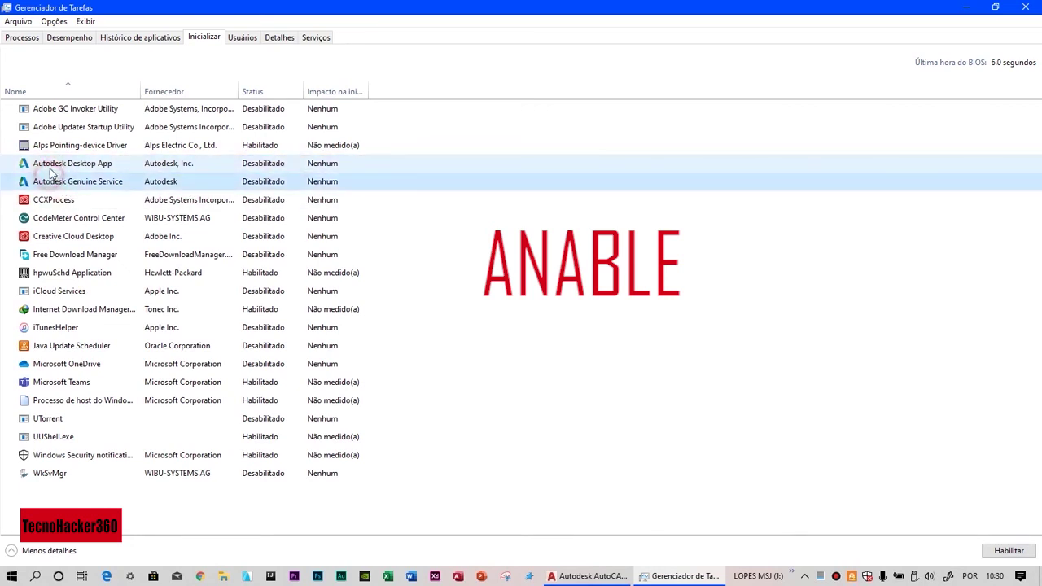